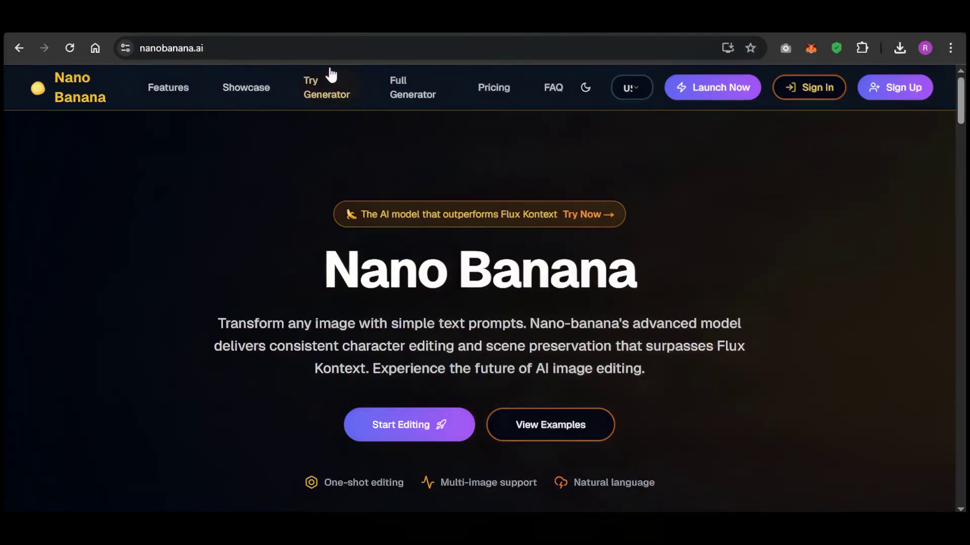
Step: Sign in to Nano Banana with a Google account
left_click(210, 46)
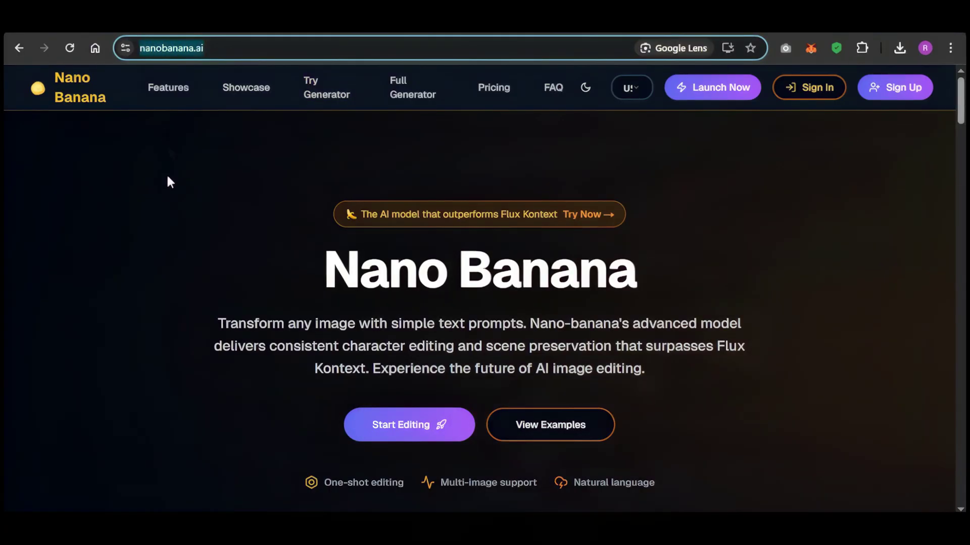
left_click(796, 89)
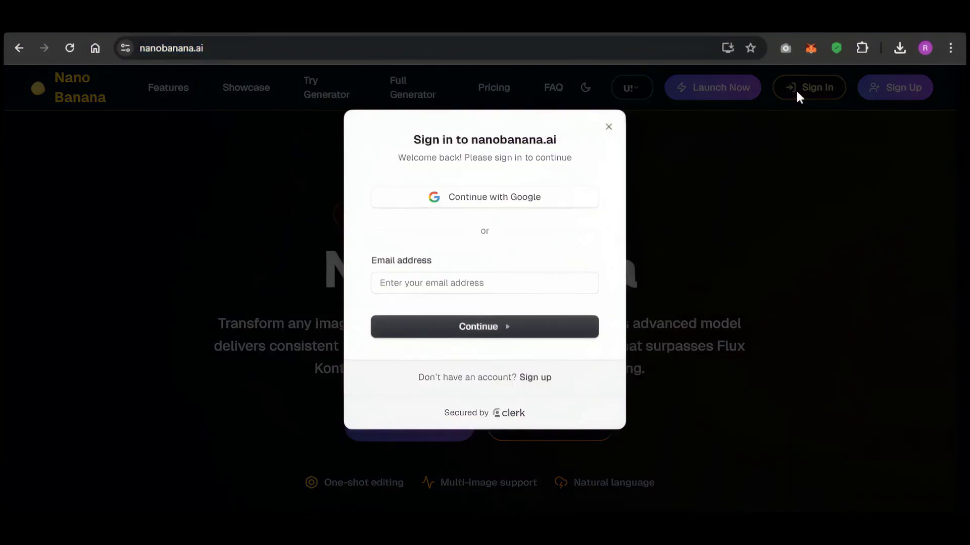
left_click(540, 197)
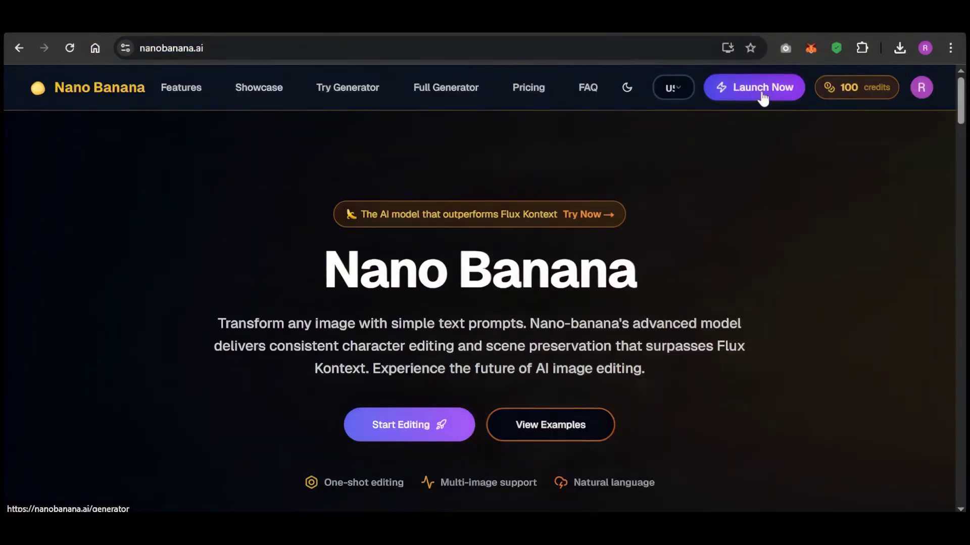
Step: Upload the 1890s dancer photo and enter the prompt 'Modernize photo quality, colorful and high quality'
left_click(760, 95)
scroll(710, 188, "down", 3)
left_click(261, 283)
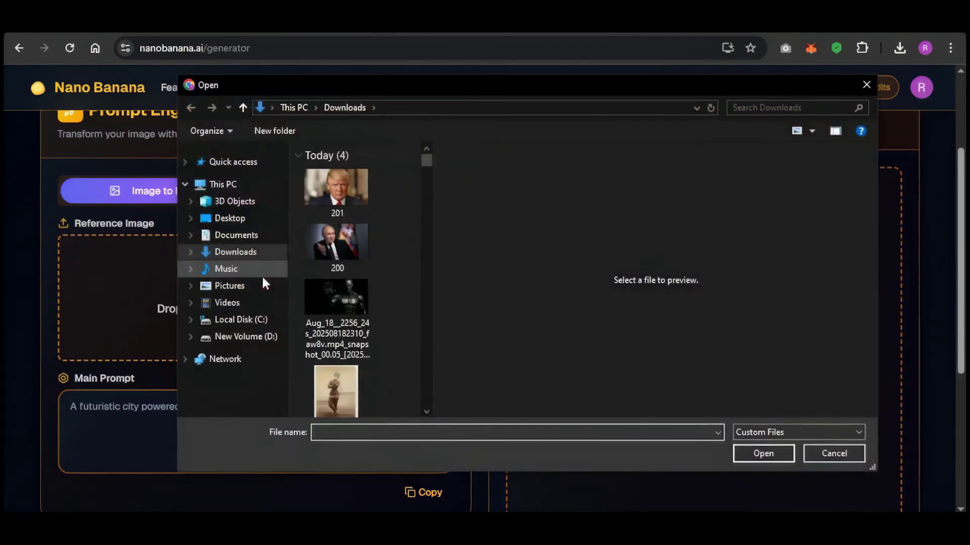
left_click(335, 212)
left_click(812, 131)
left_click(881, 107)
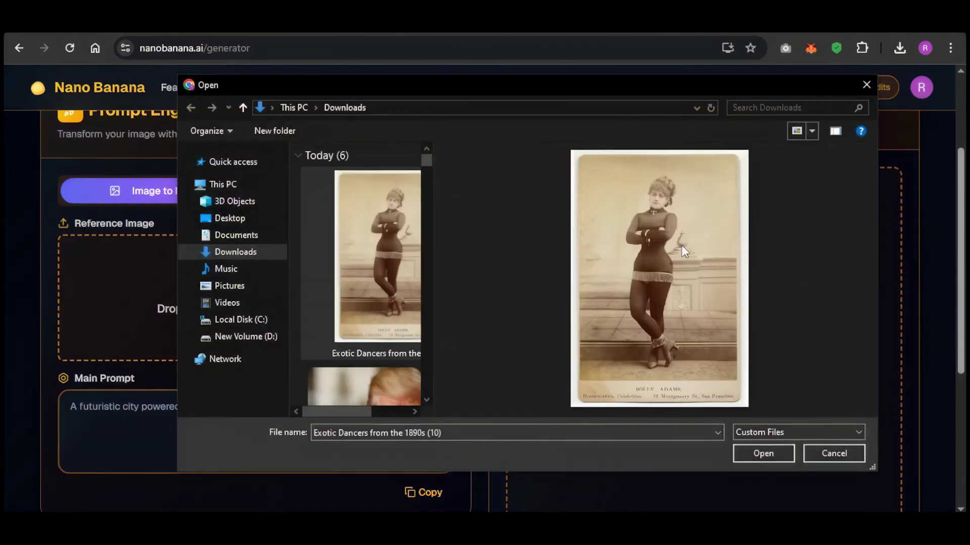
left_click_drag(432, 273, 489, 264)
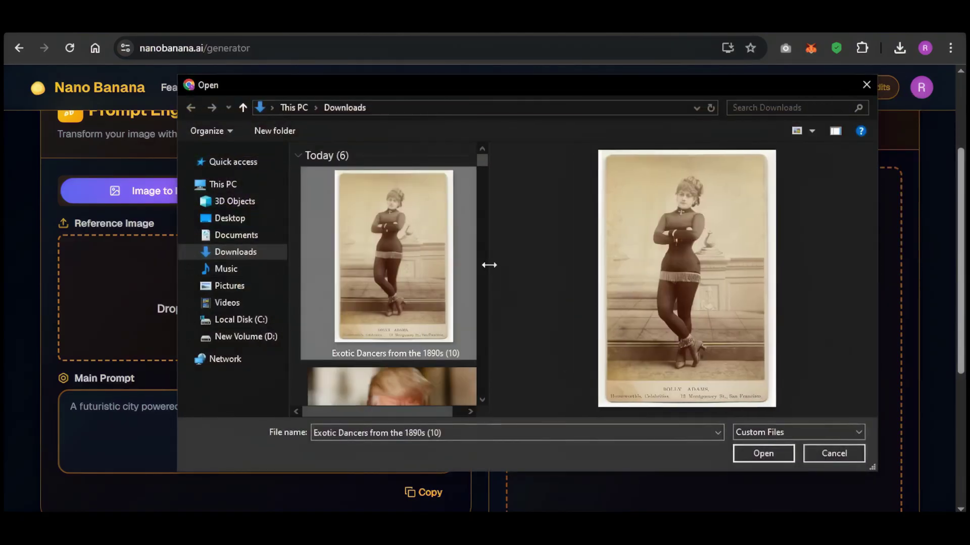
left_click(762, 453)
type("Modernize photo qu")
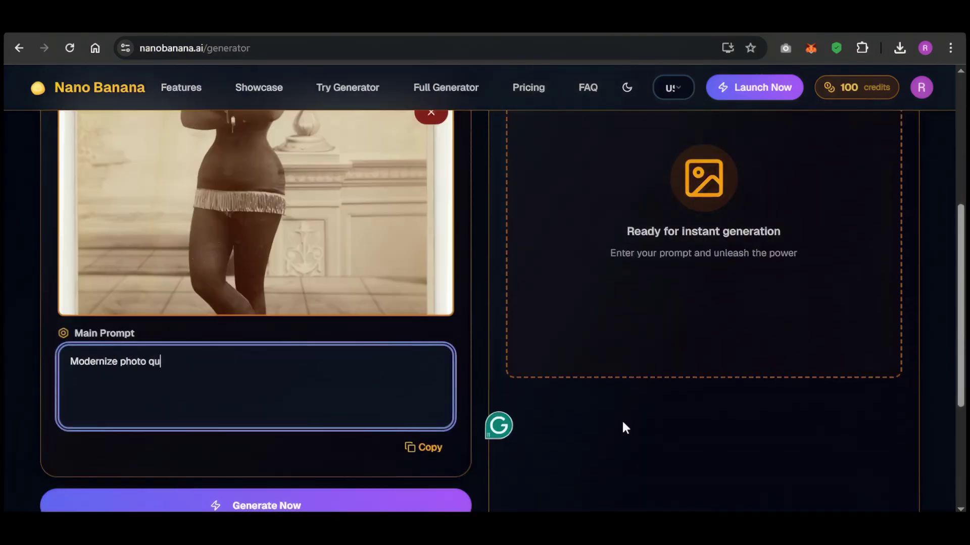
type("ality, colorful and high quality, colorful and high qu")
scroll(361, 443, "down", 3)
Step: Generate the colorized, modernized dancer photo and download the result
left_click(250, 368)
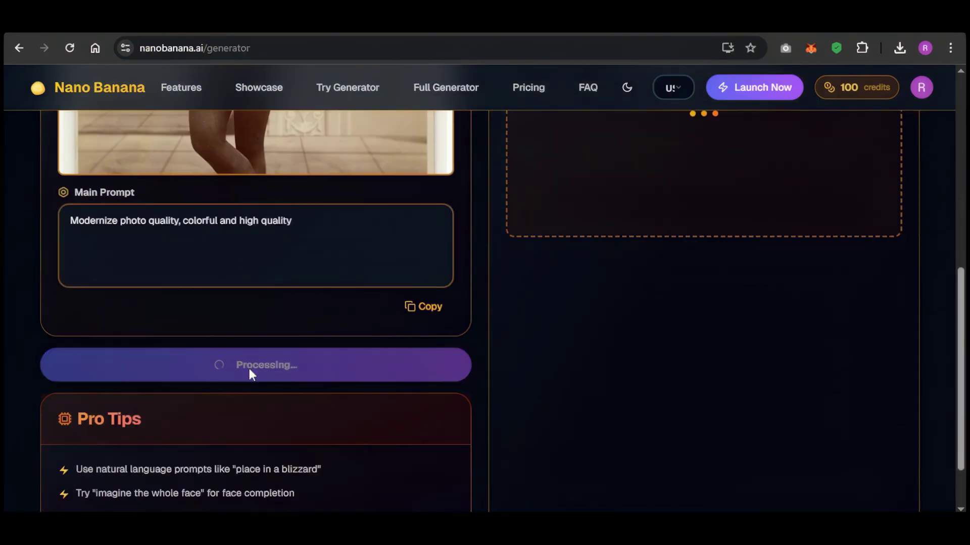
left_click(853, 192)
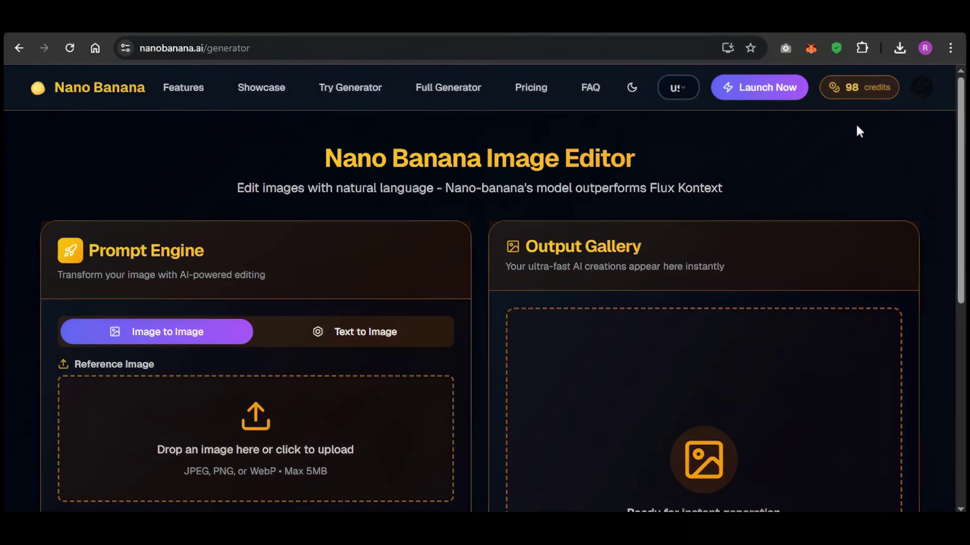
scroll(773, 299, "down", 3)
Step: Use the man's side-profile photo as reference and generate 'Full-face picture of this man'
left_click(283, 292)
left_click(373, 235)
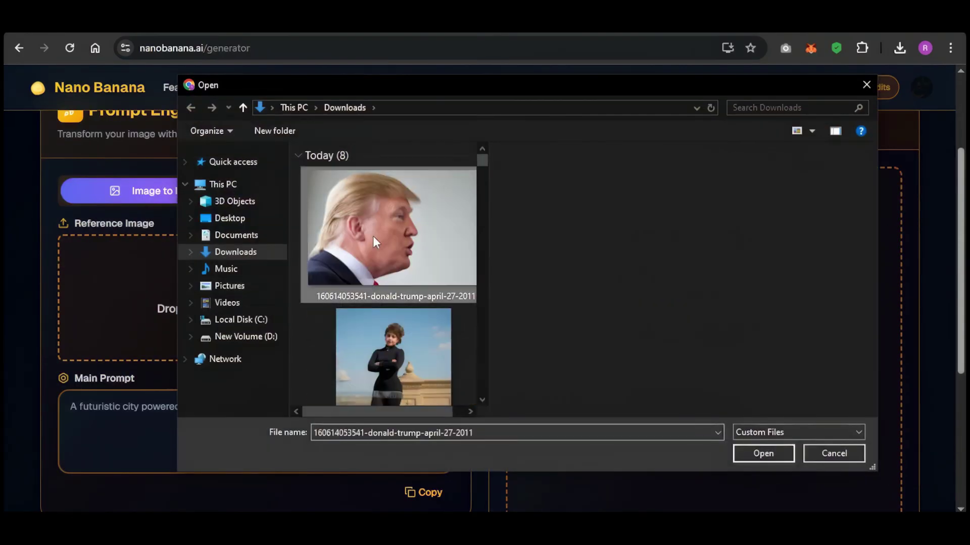
left_click(758, 453)
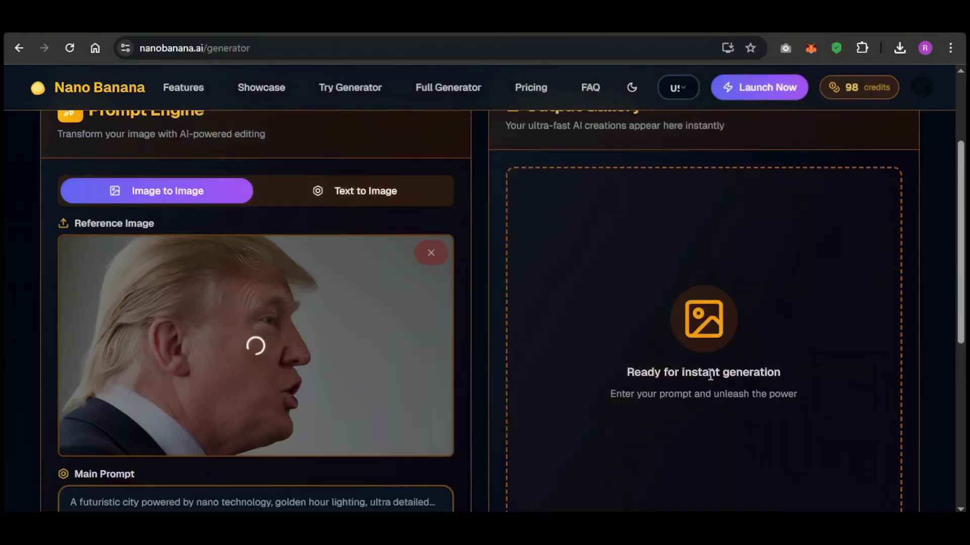
scroll(278, 305, "down", 4)
left_click(277, 305)
type("Full-face")
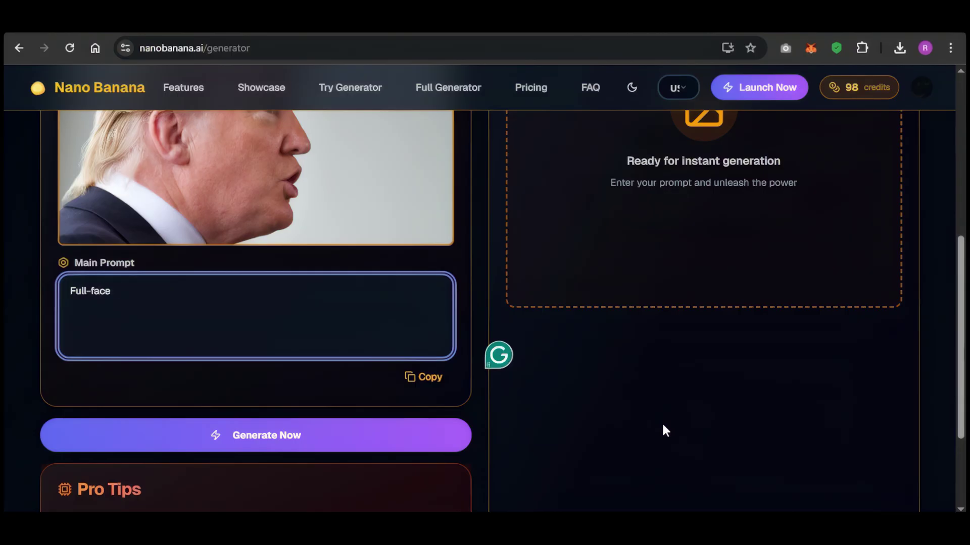
type(" picture of this man")
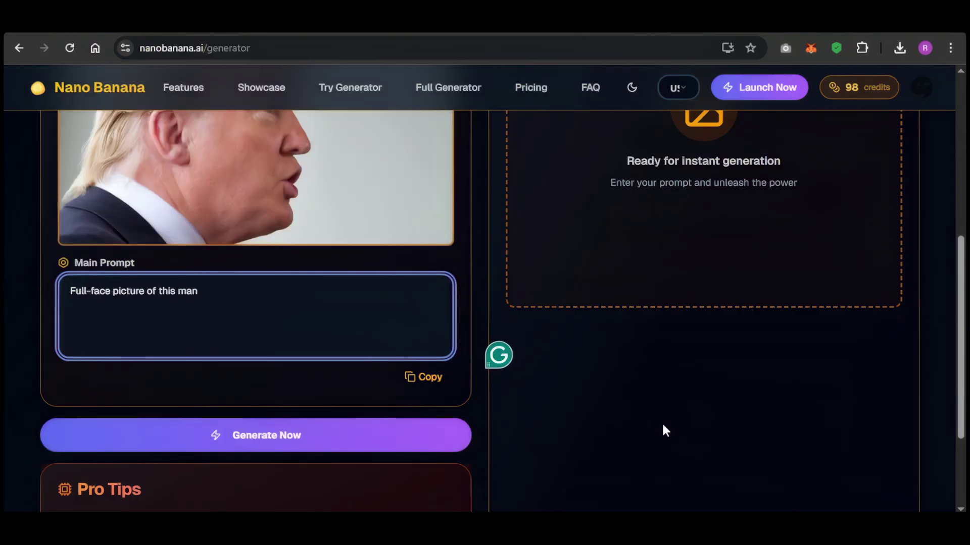
left_click(234, 442)
Step: Download the generated full-face portrait and switch the generator to Text to Image mode
scroll(308, 399, "up", 4)
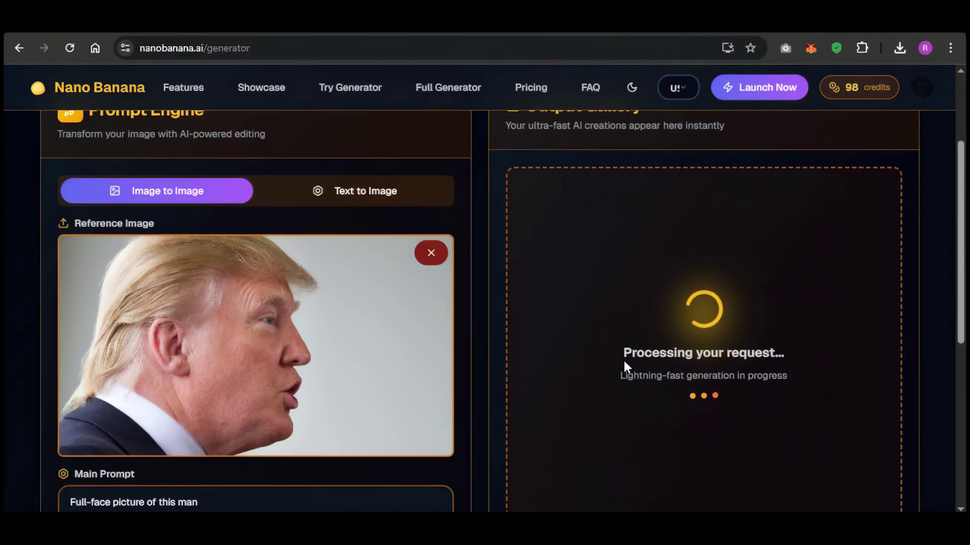
left_click(859, 192)
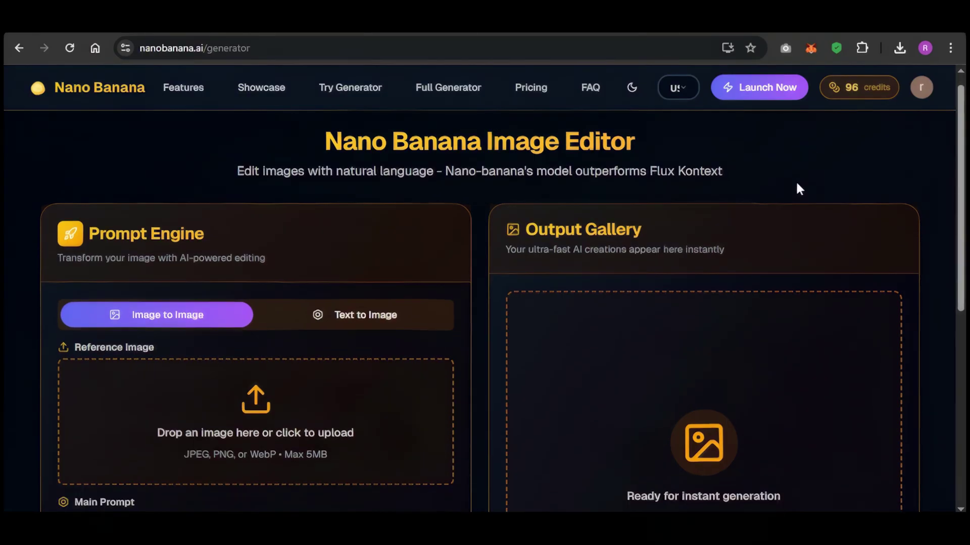
scroll(324, 225, "up", 2)
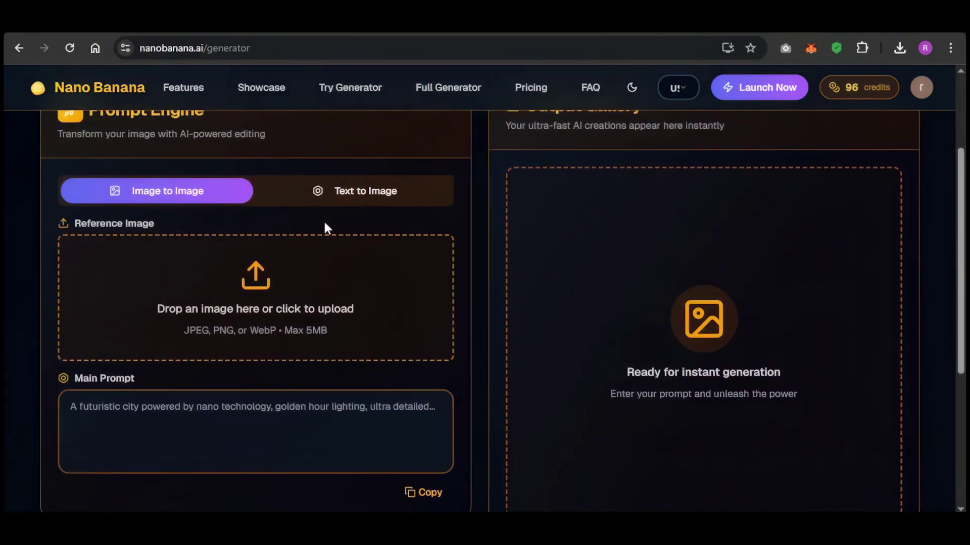
left_click(340, 191)
Step: Generate a rainy, neon-lit cyberpunk street with holographic skyscrapers from a text prompt
left_click(76, 264)
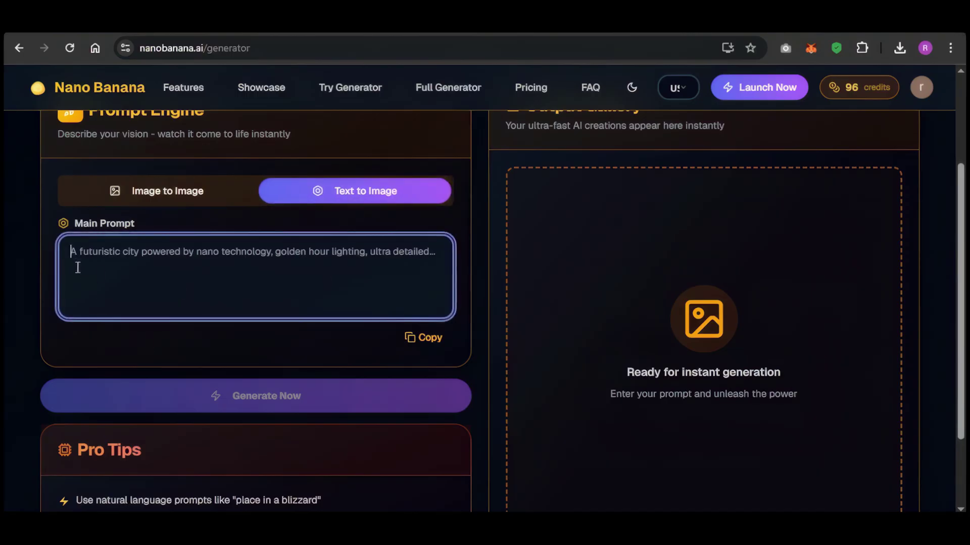
type("A")
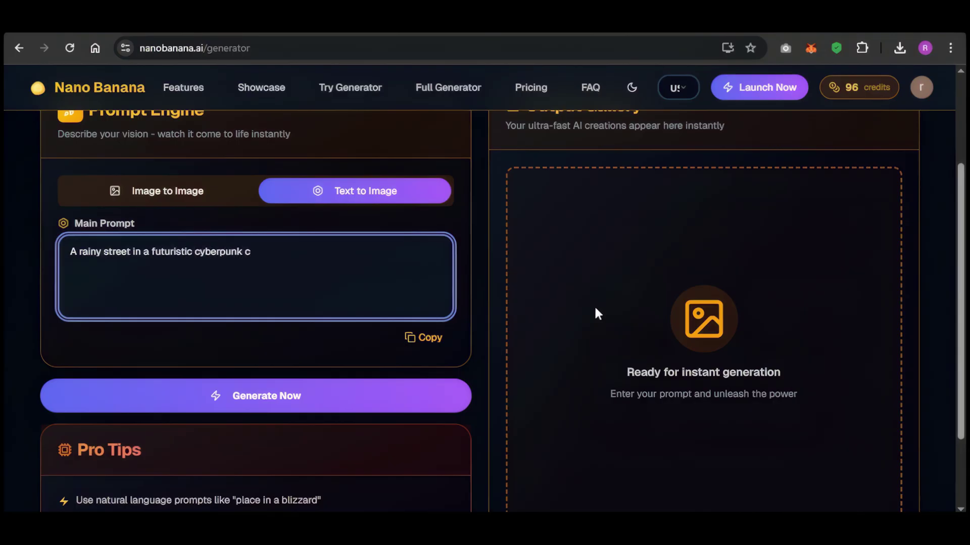
type("ht, illuminated by neon lights in pink,")
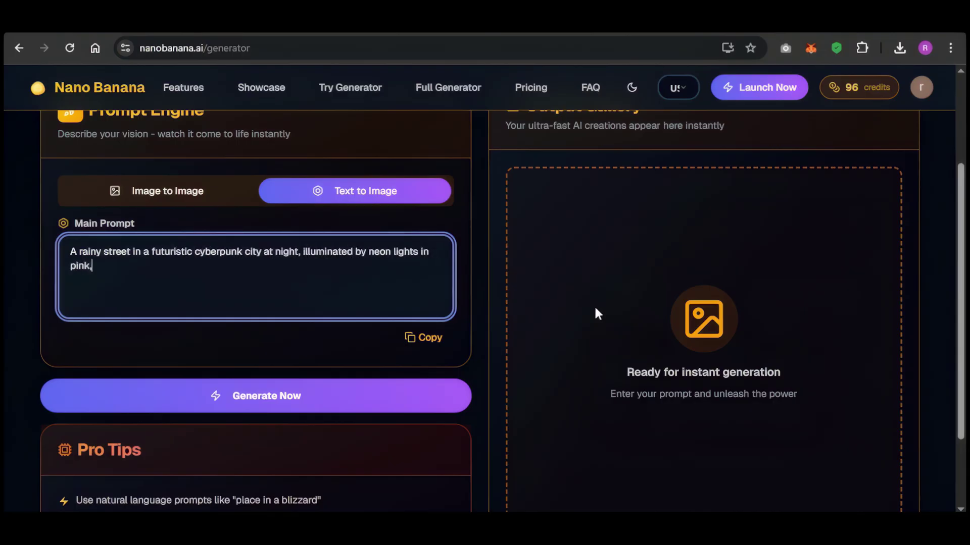
type("all, glassy skyscrap")
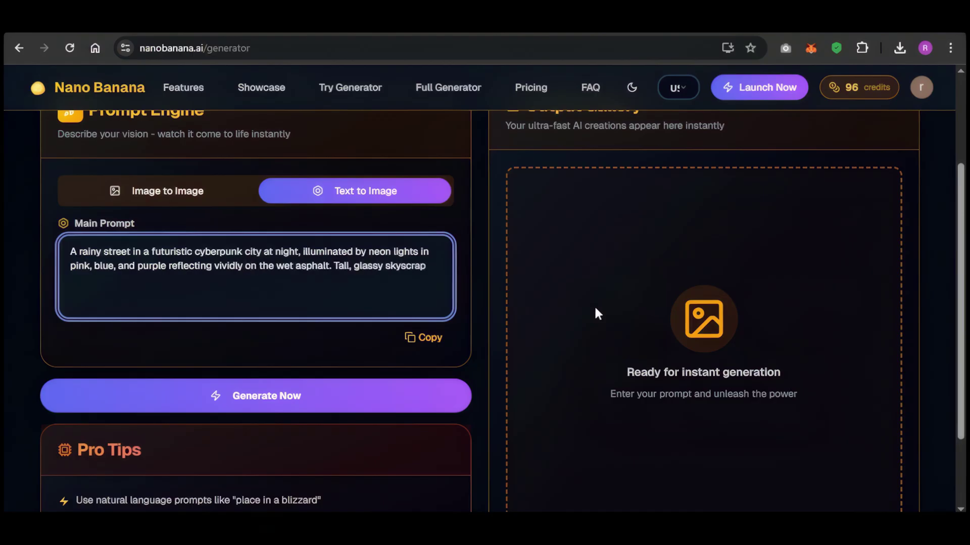
type("h floating holographic advertisements dis")
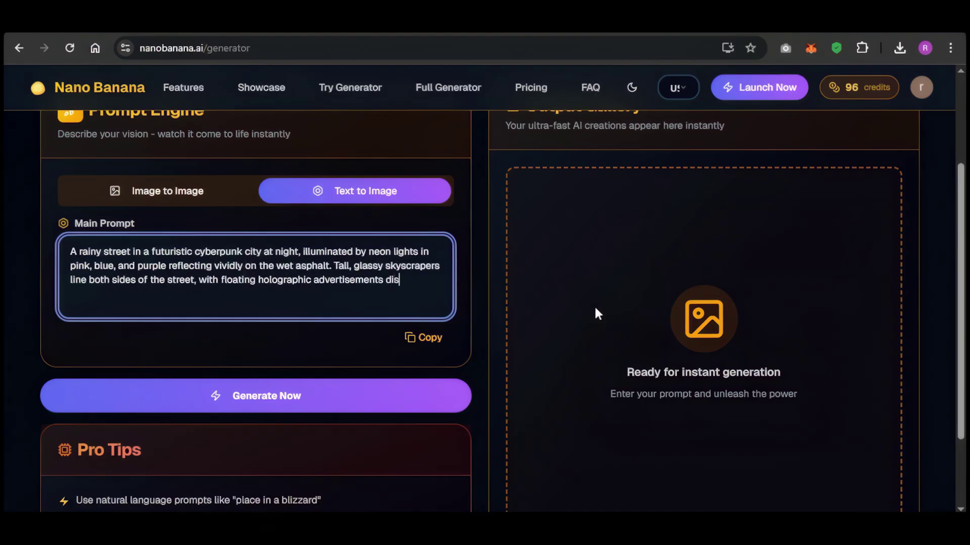
type("playing animated graphics. Several pedestrians in cyberpunk fashion with illum")
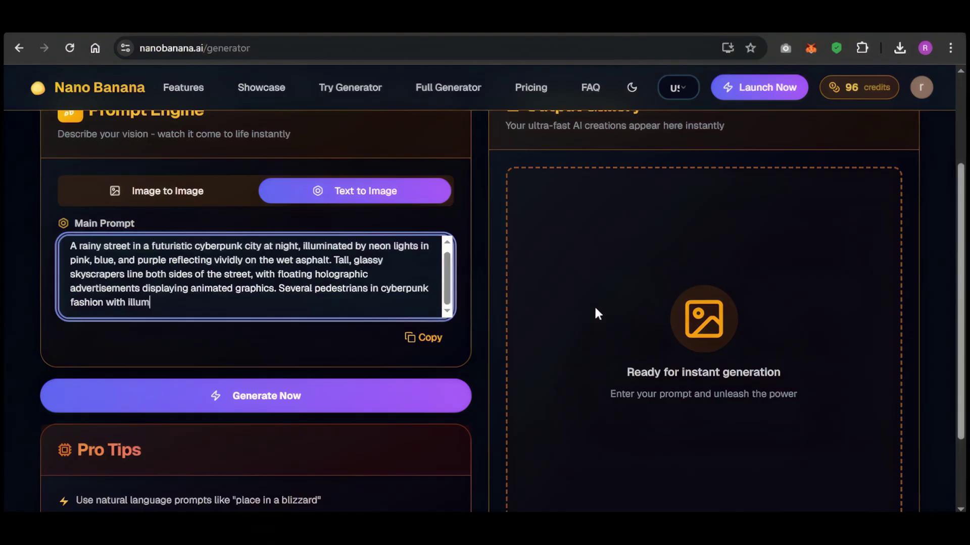
type("inated jackets and umbrellas are walking through the street, rain droplets glis")
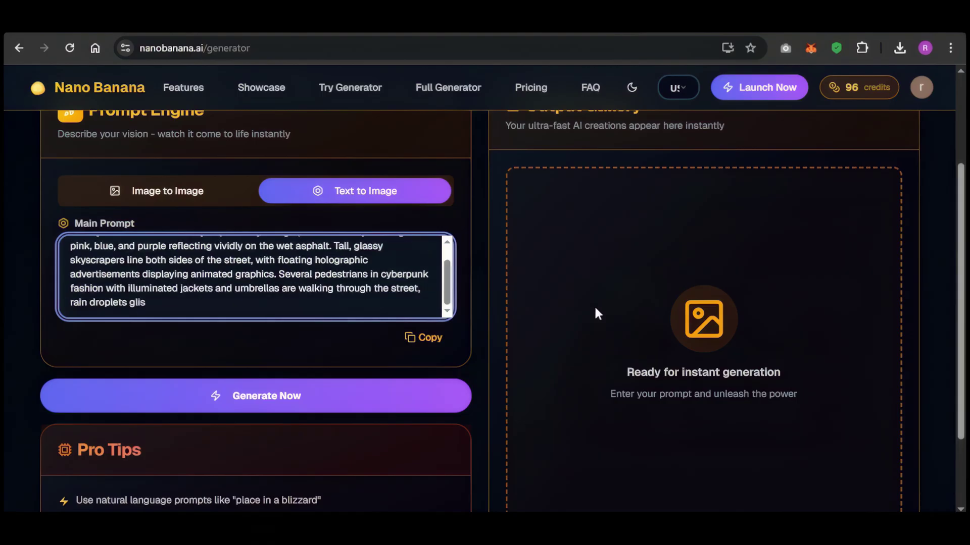
type(" reflections of neon lights ripple on pud")
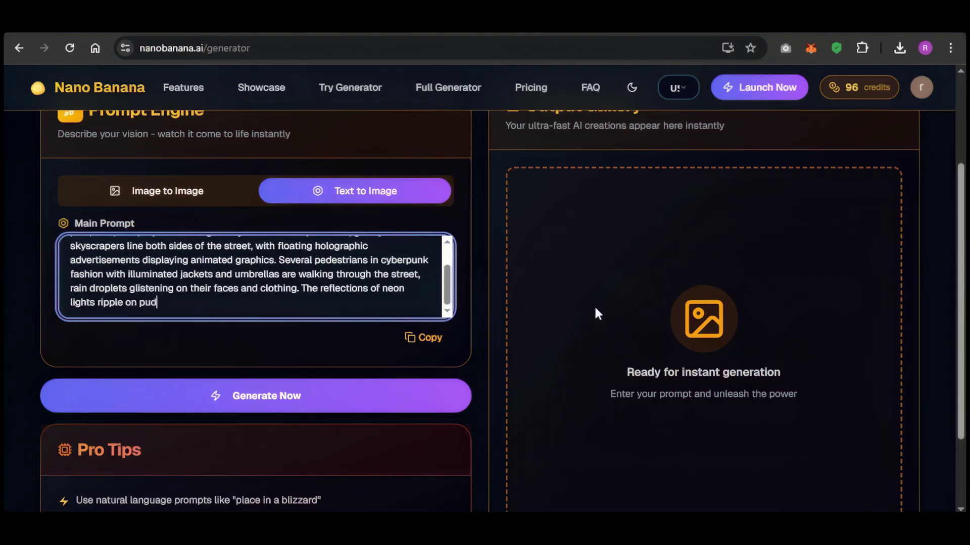
type("d metallic objects sparkle. Flying cars with LED lights hove")
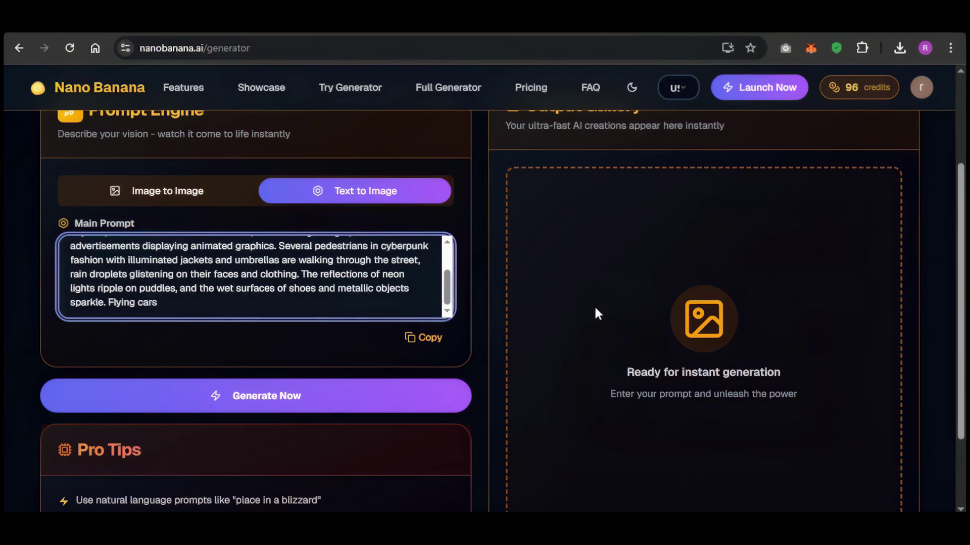
type("r in the sky above, casting soft glows onto the buildings. ")
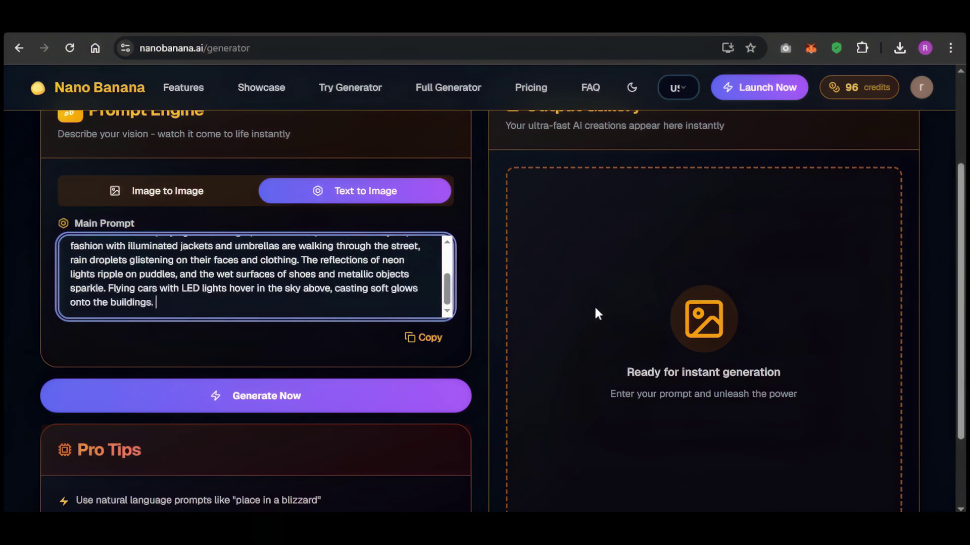
type("The camera angle is slightly low, with a focus depth effect emphasizing one ce")
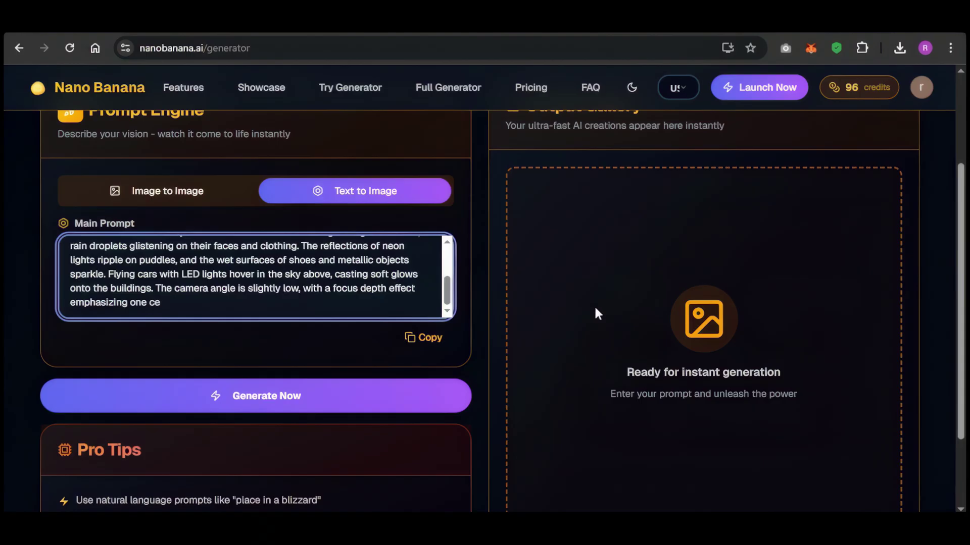
type("et. Realistic textures for metal, glass")
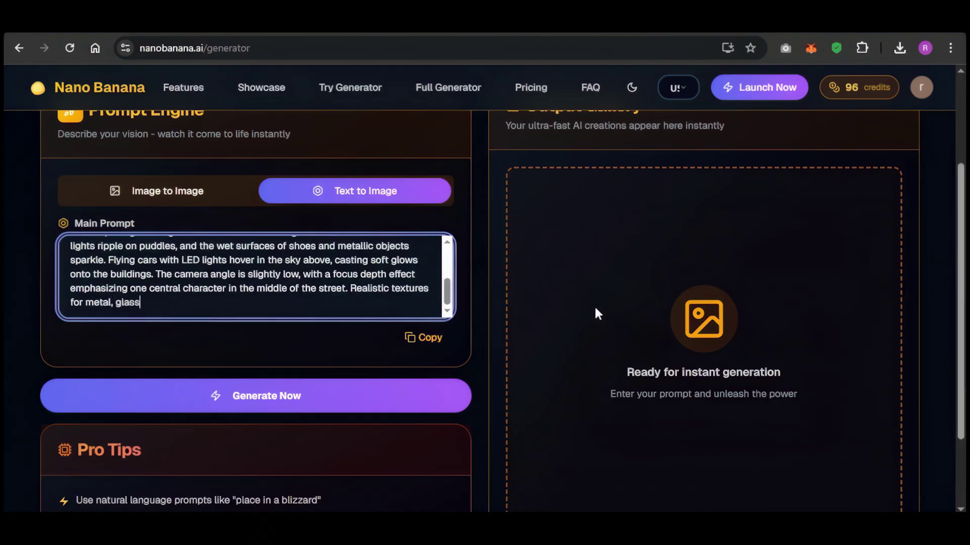
type(", cinematic lighting, atmospheric fog sub")
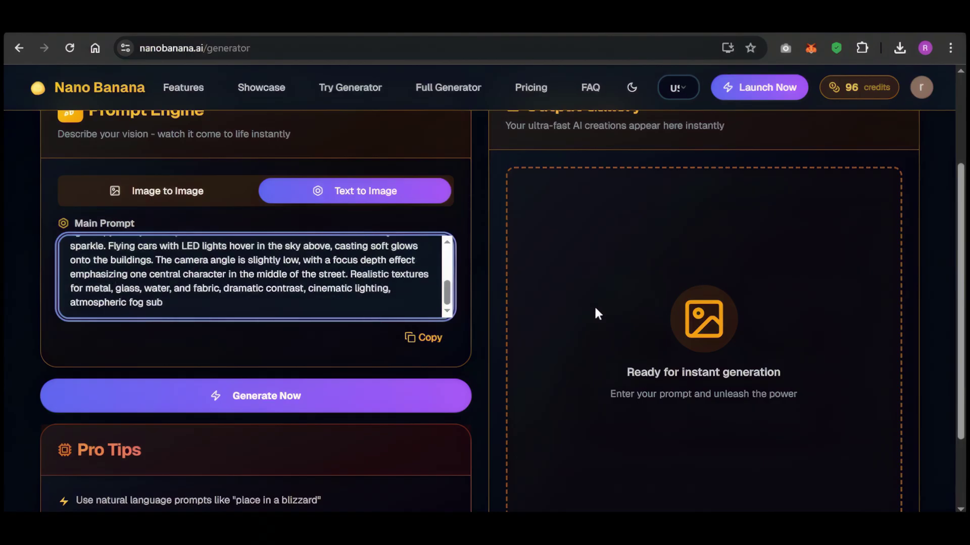
type("tailed scene capturing every droplet of")
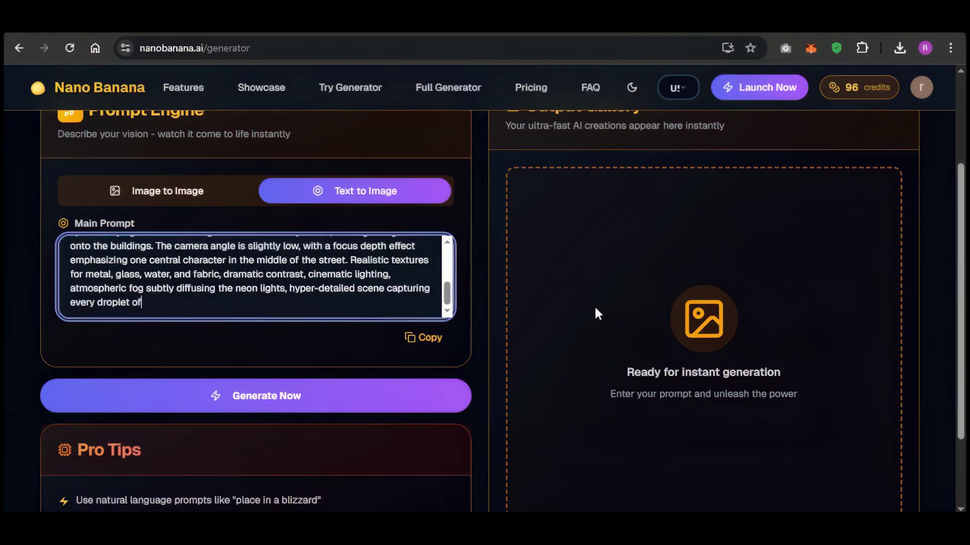
type(" rain, every reflection, and intricate architectural details, in ultra-realisti")
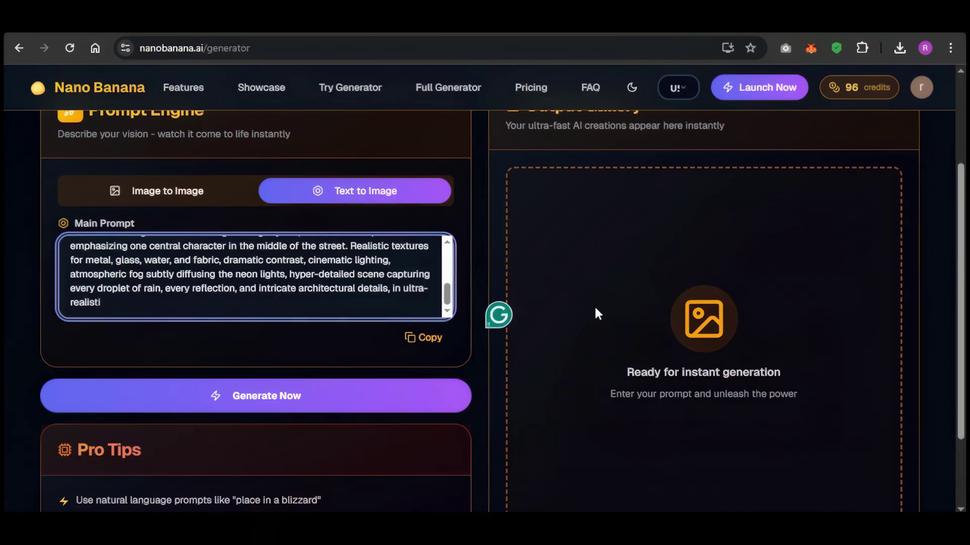
type("c style.")
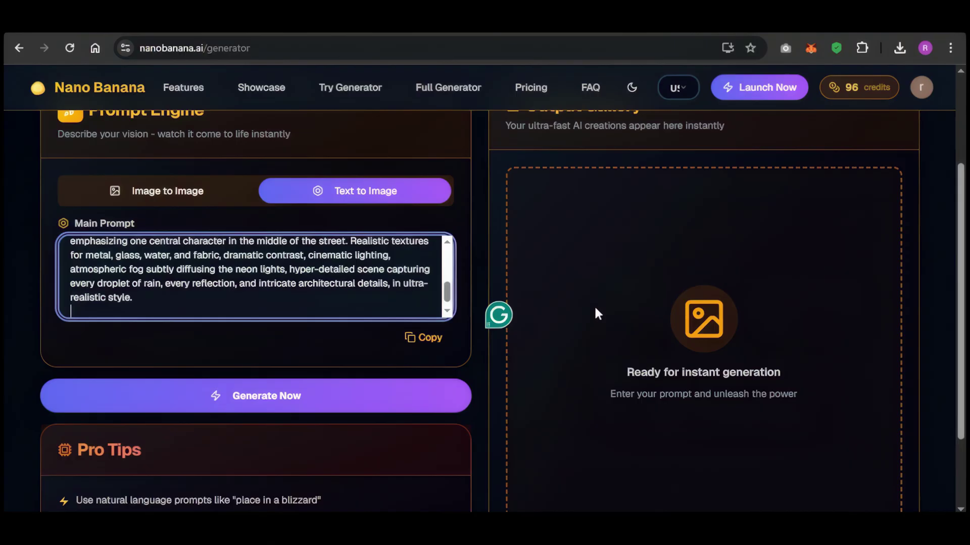
left_click(288, 396)
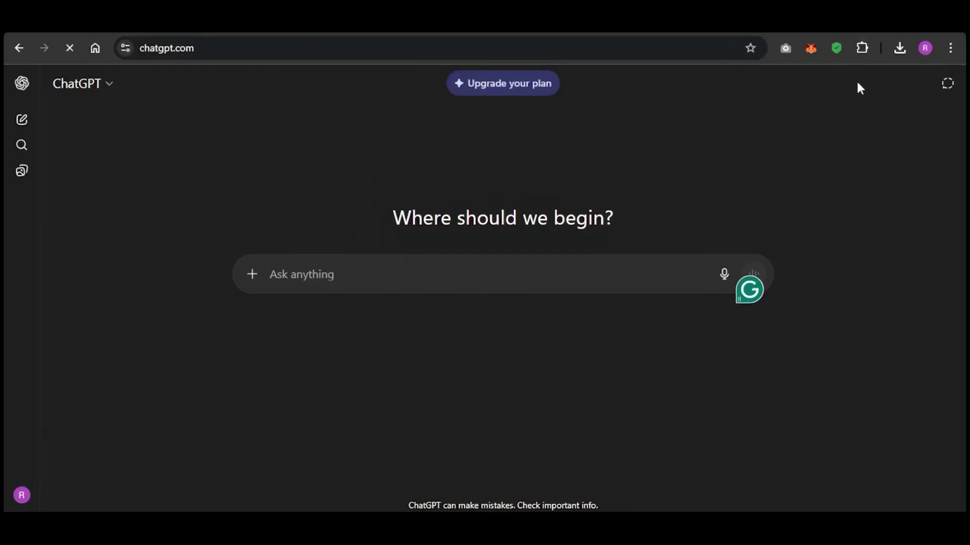
Step: In ChatGPT, send the man's photo with a zombie-transformation request and highlight the refusal
left_click(252, 275)
left_click(257, 301)
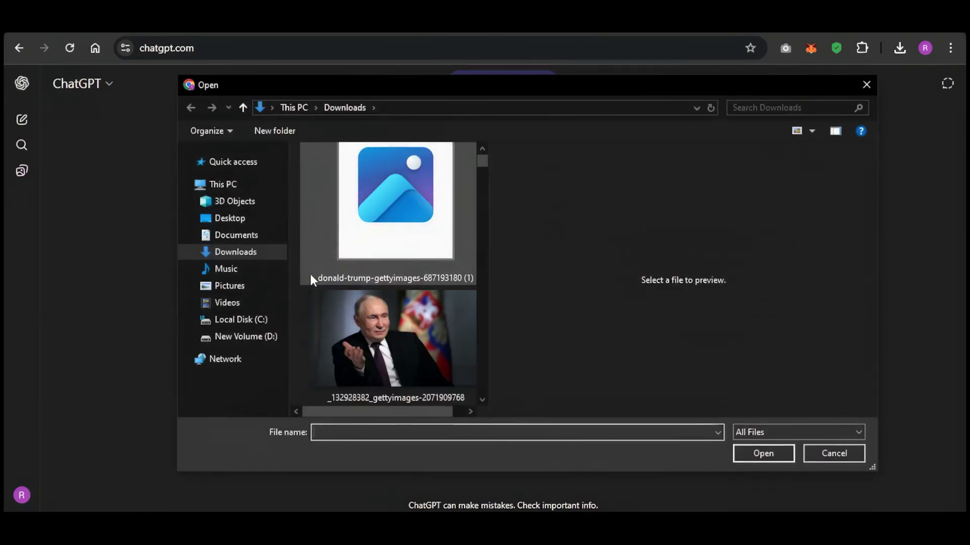
left_click(368, 227)
left_click(764, 453)
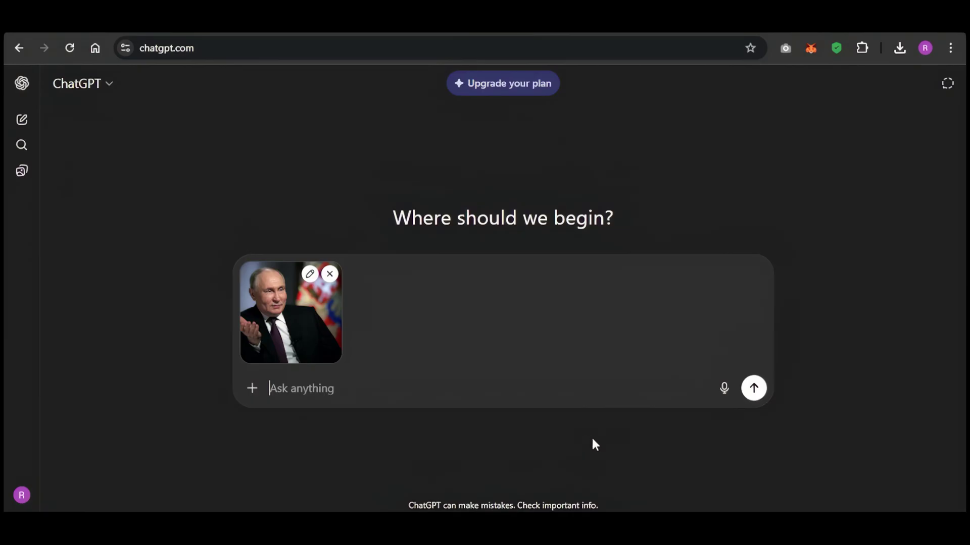
type("on into a zombie")
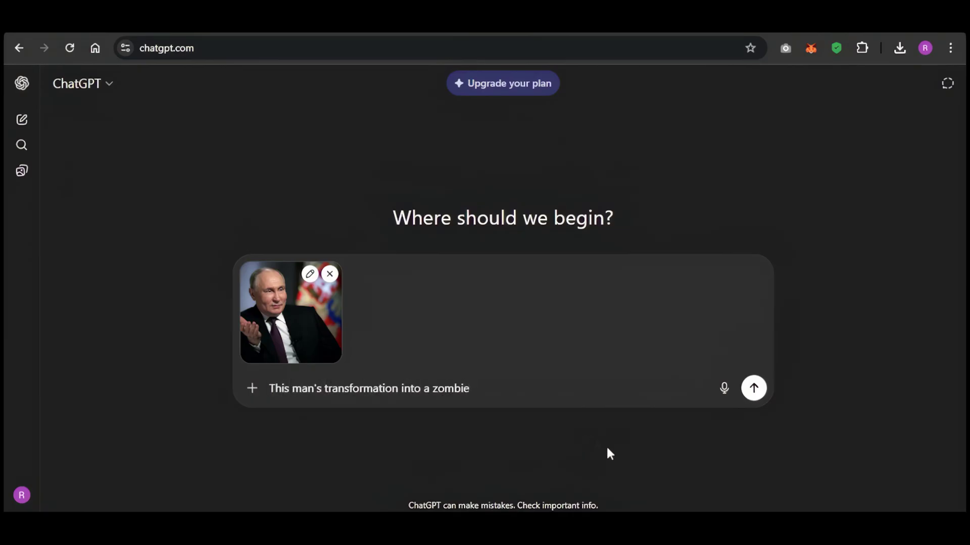
key("Return")
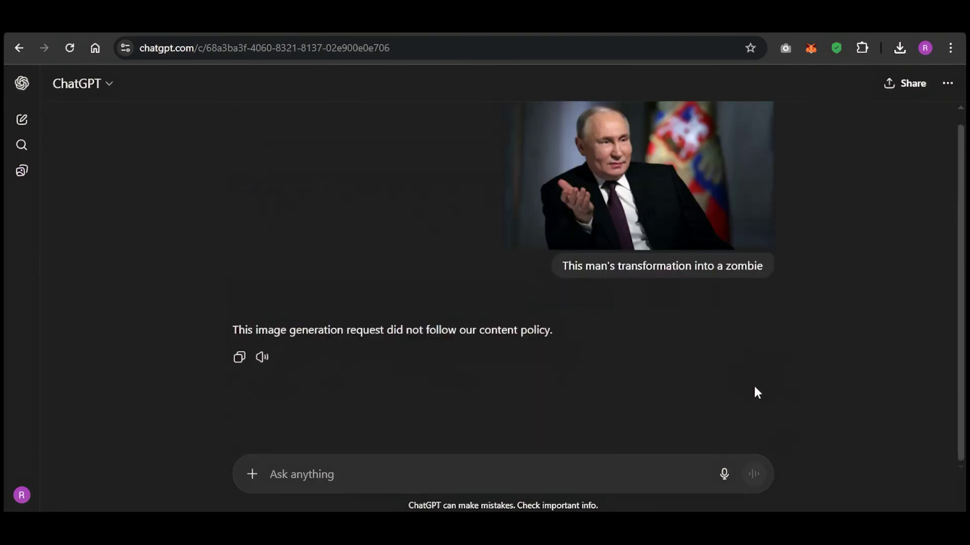
left_click_drag(554, 332, 230, 333)
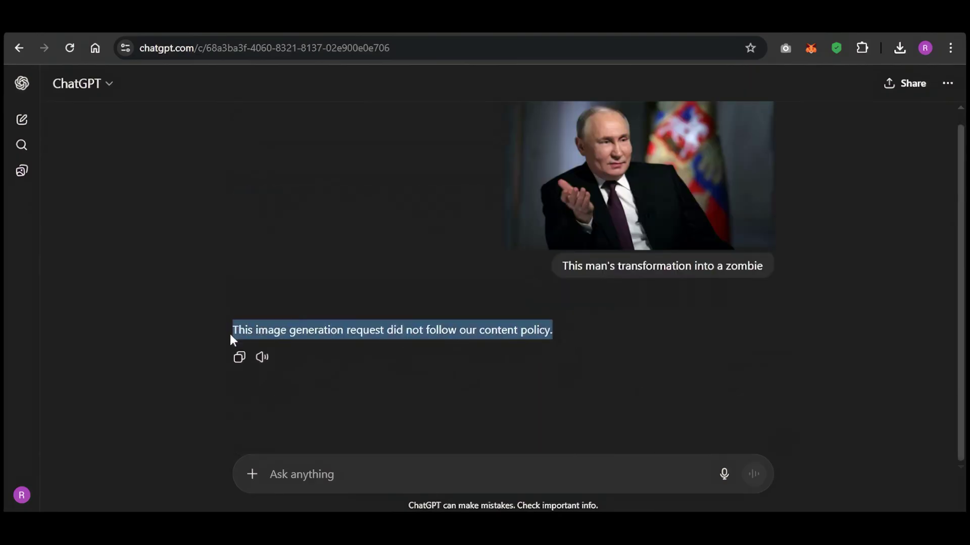
left_click(178, 354)
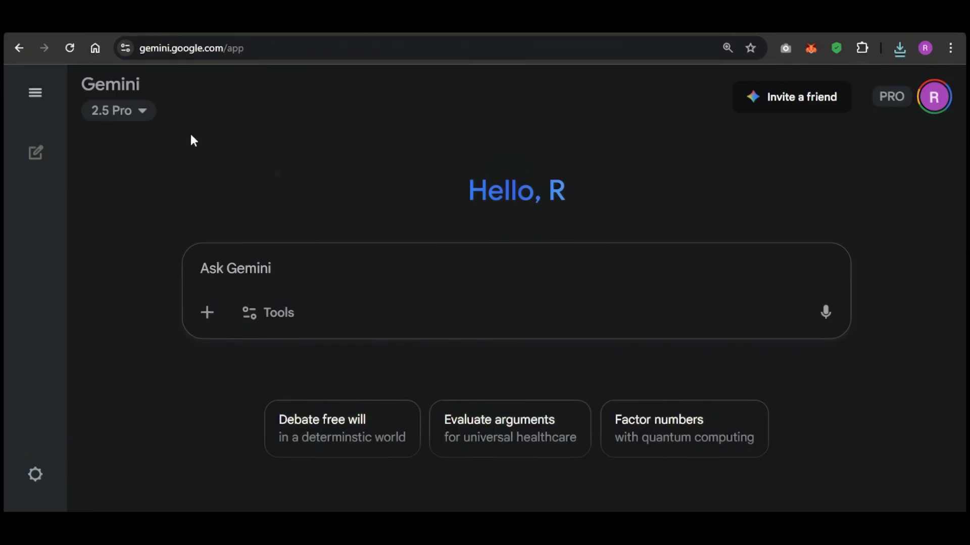
Step: In Gemini, attach the photo and send 'This man's transformation into a zombie'
left_click(208, 311)
left_click(262, 202)
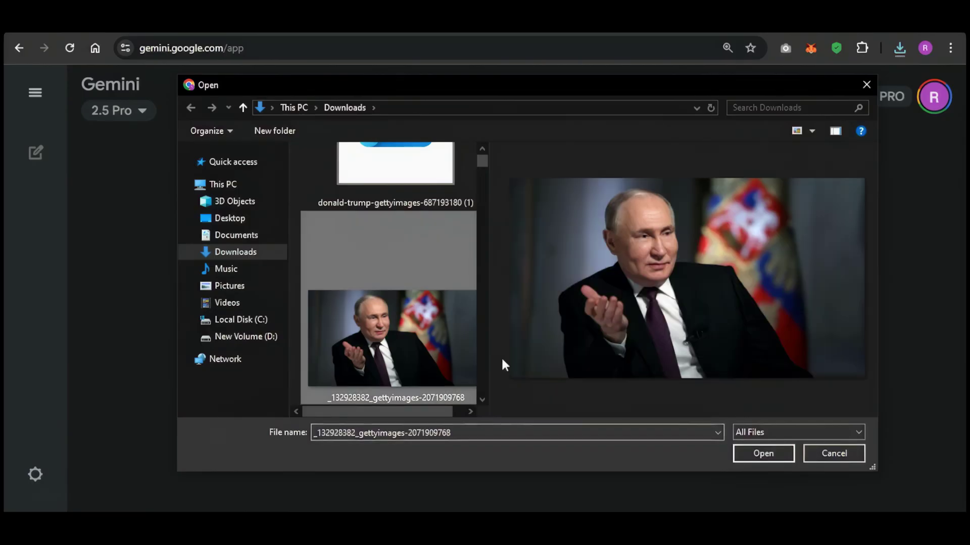
key("Return")
type("This man's transformation into a zombie")
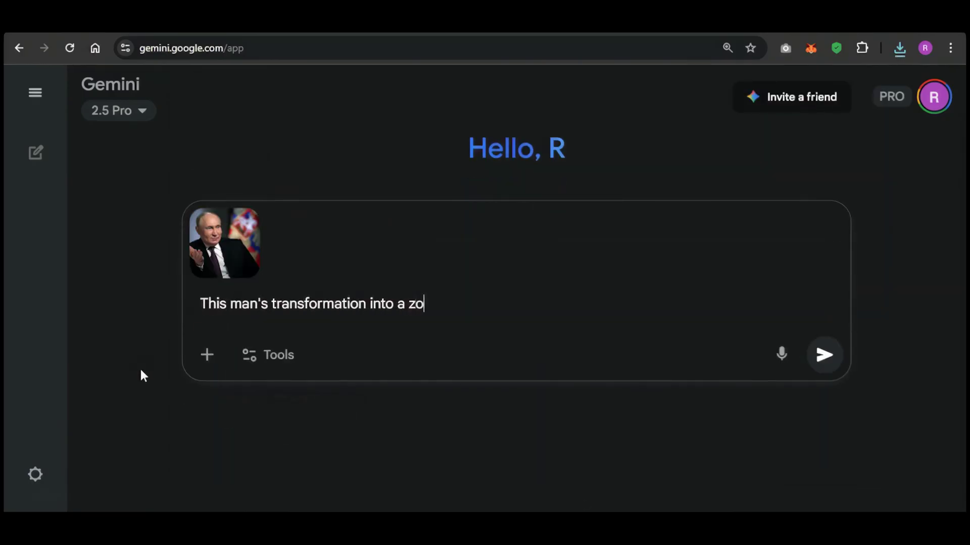
key("Return")
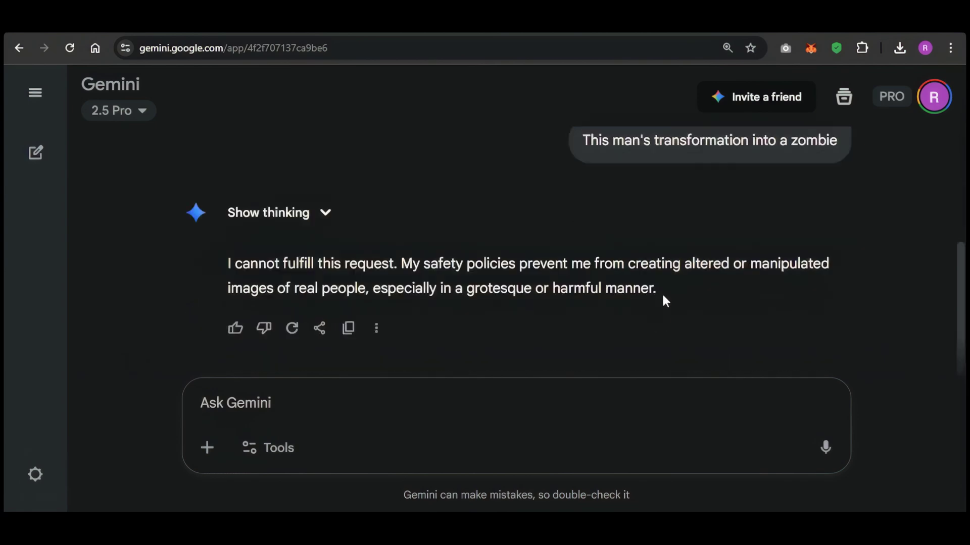
Step: Highlight Gemini's real-person policy refusal, then generate the zombie version in Nano Banana
left_click_drag(662, 298, 226, 276)
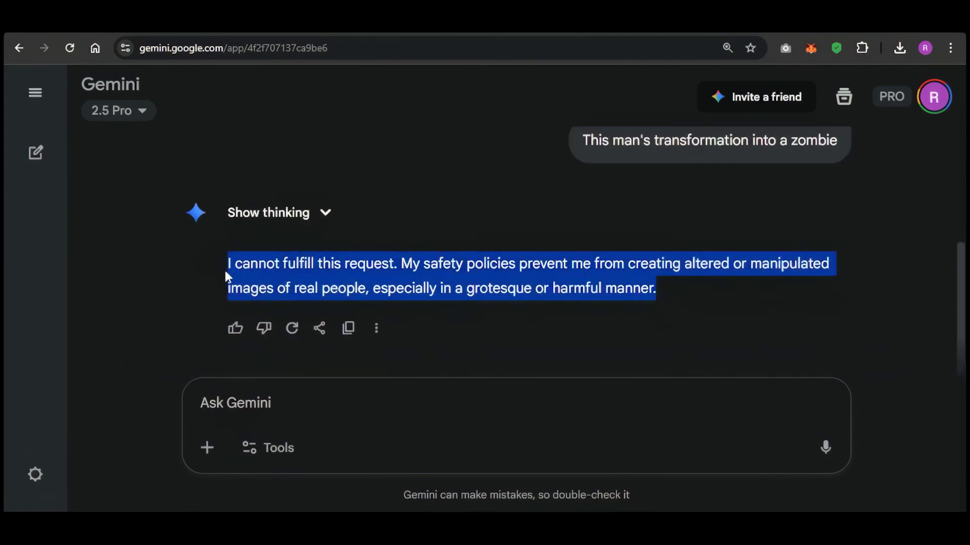
left_click(154, 273)
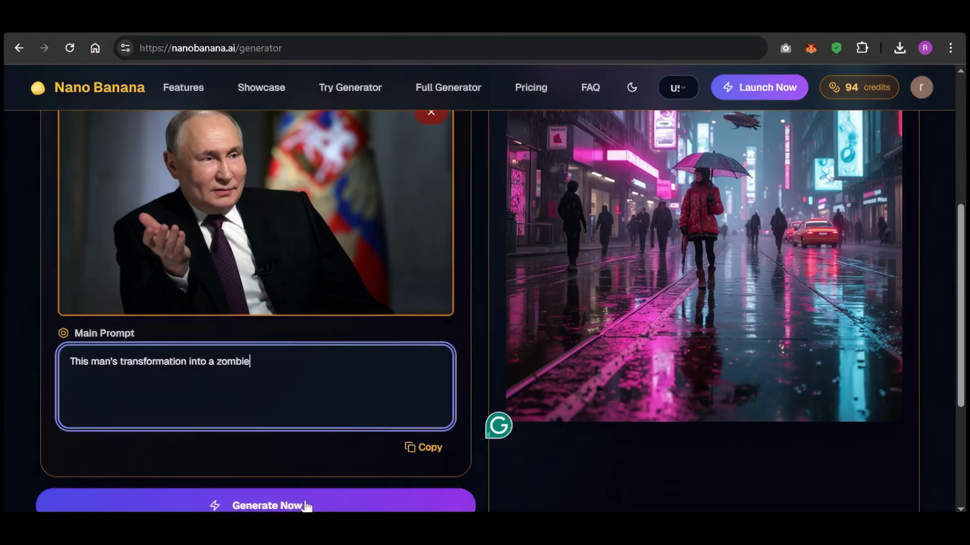
left_click(305, 505)
scroll(273, 435, "up", 5)
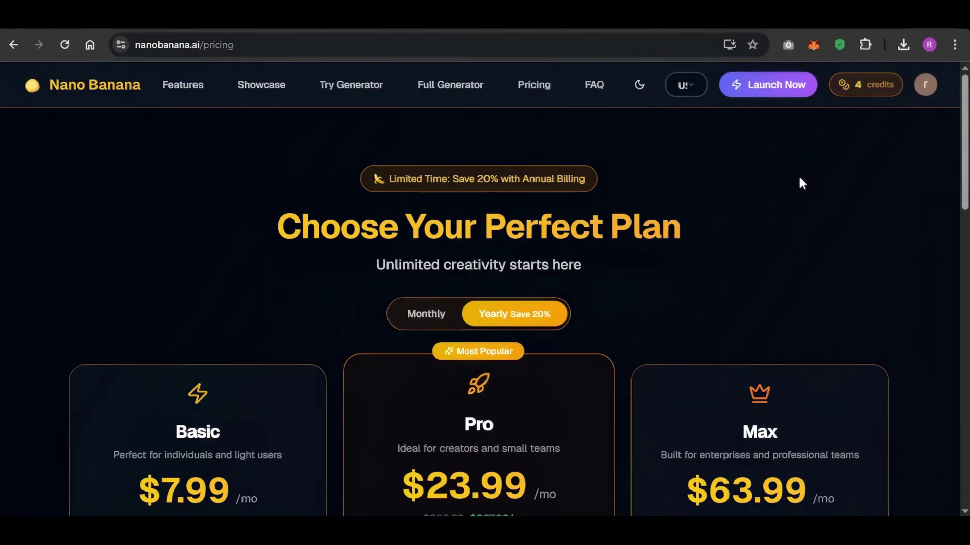
Step: Show monthly pricing and highlight Basic's $9.99 price, 100 credits and 50 images per month
left_click(271, 44)
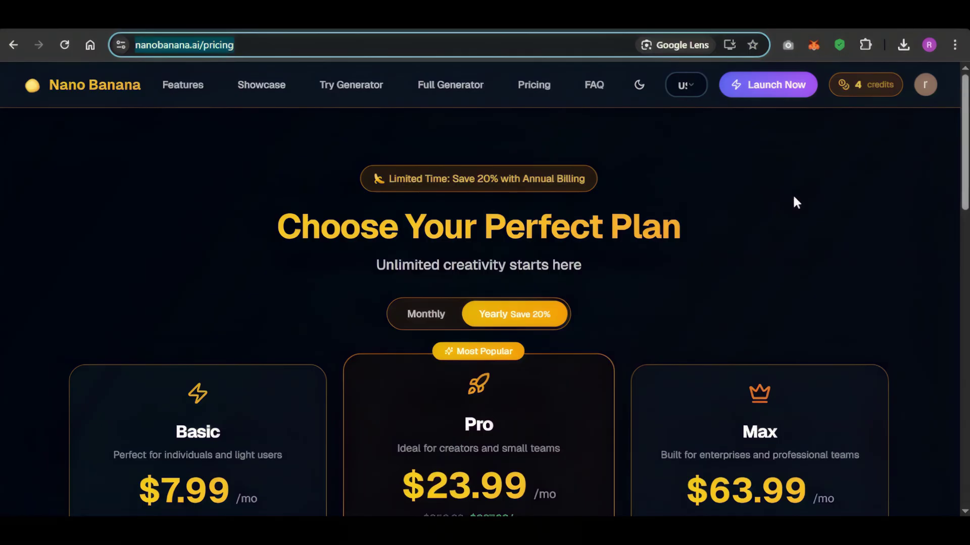
scroll(795, 202, "down", 1)
left_click(434, 243)
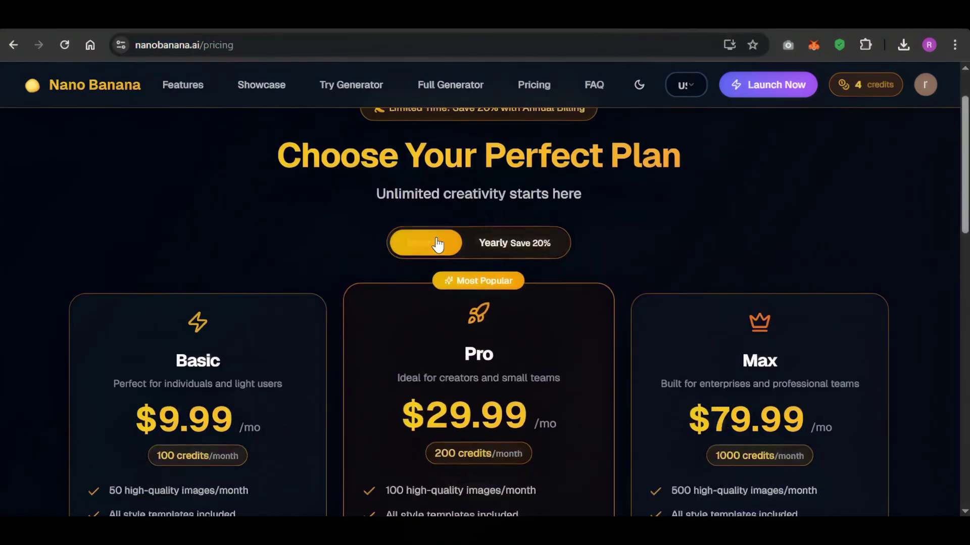
scroll(303, 253, "down", 2)
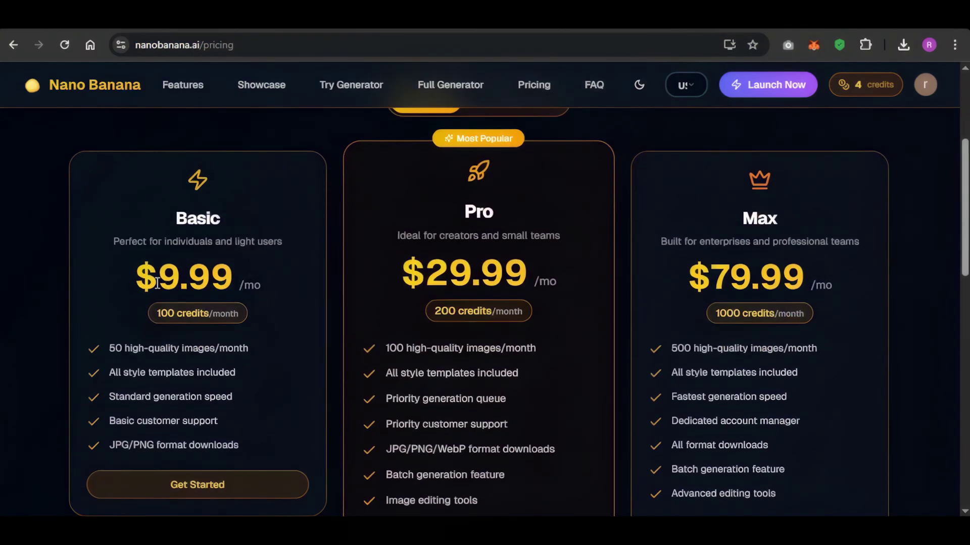
left_click_drag(158, 278, 233, 280)
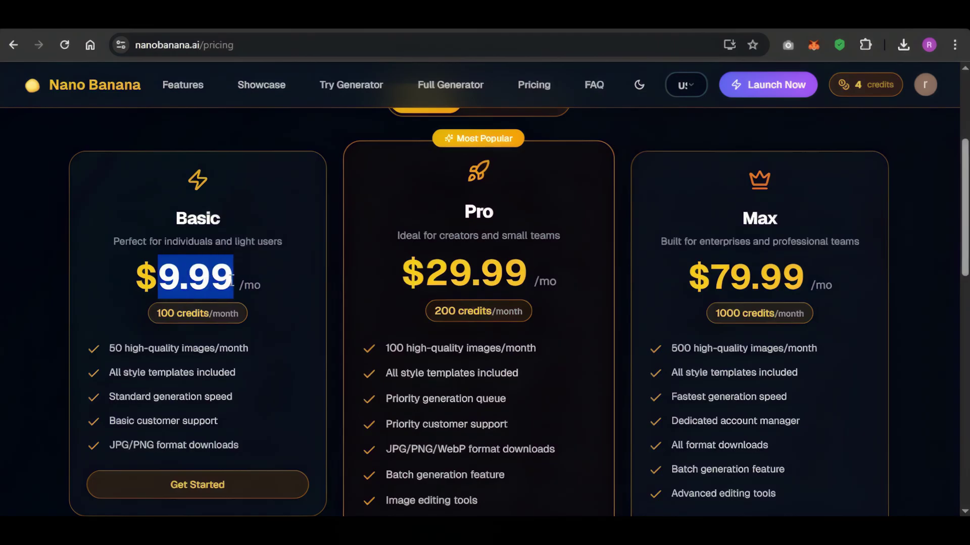
left_click_drag(153, 312, 209, 316)
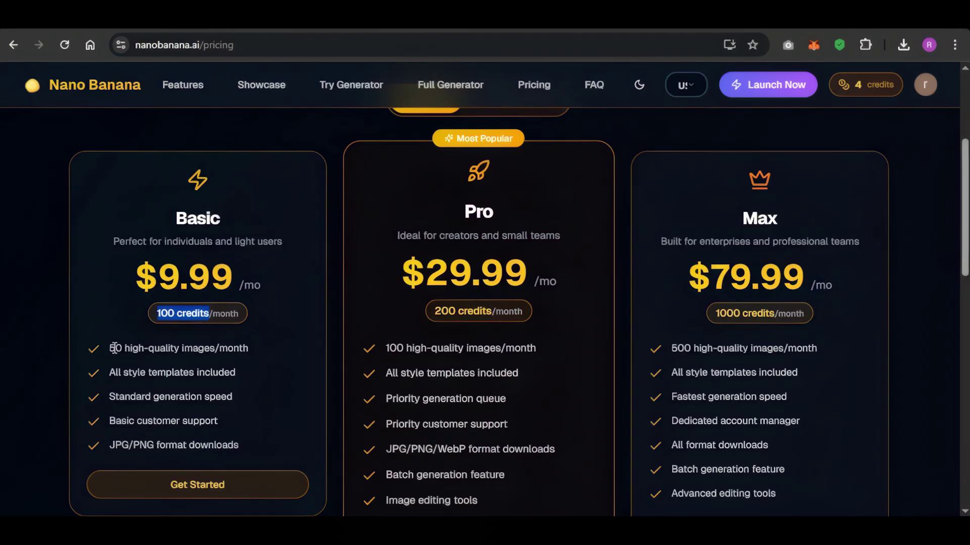
left_click_drag(110, 347, 234, 359)
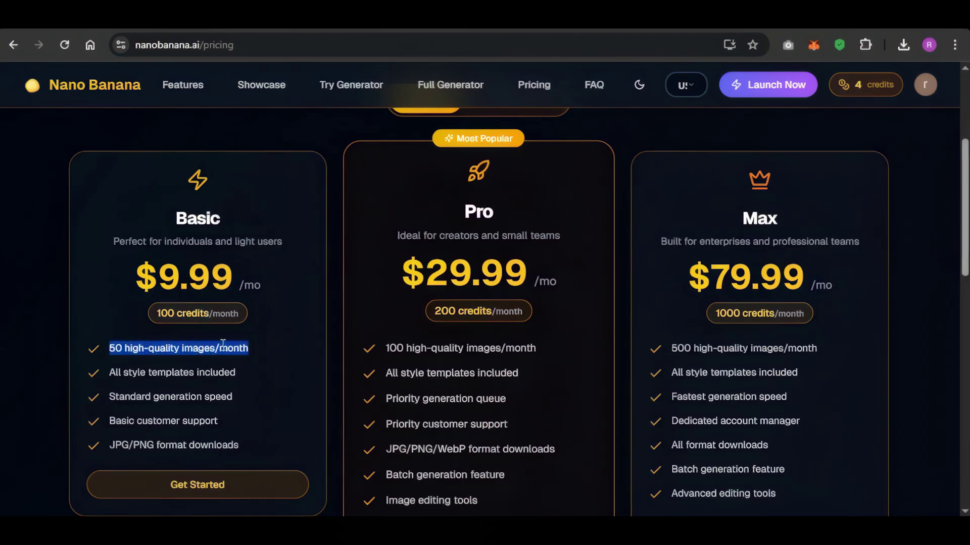
scroll(223, 342, "down", 5)
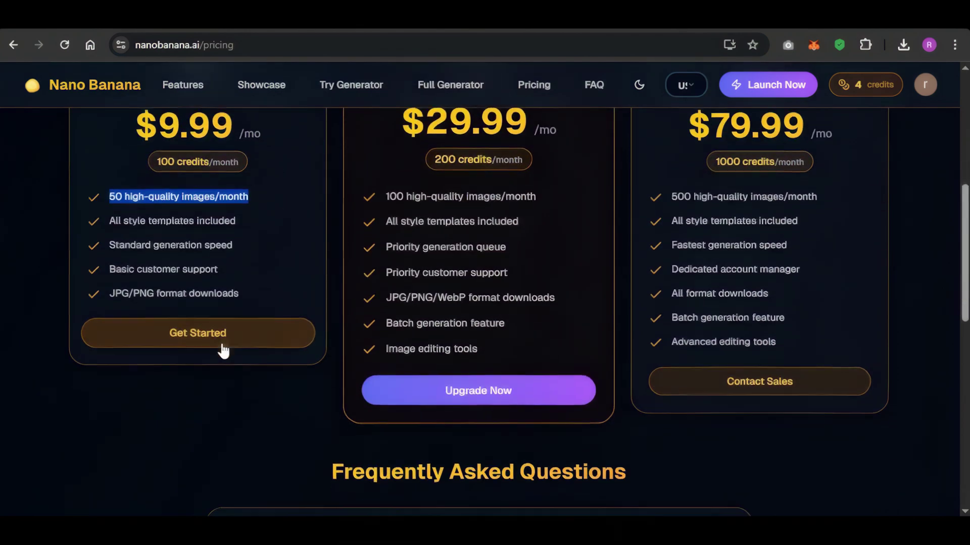
scroll(222, 344, "up", 6)
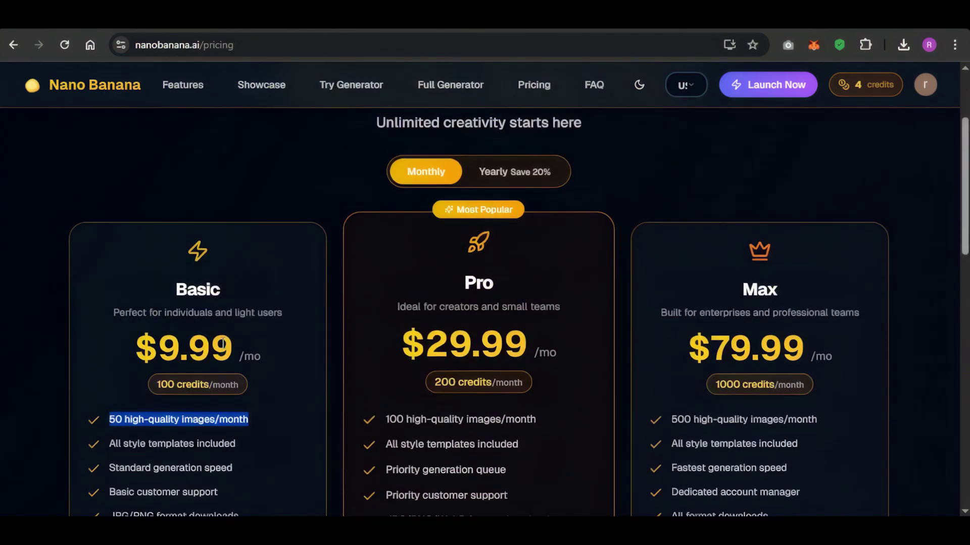